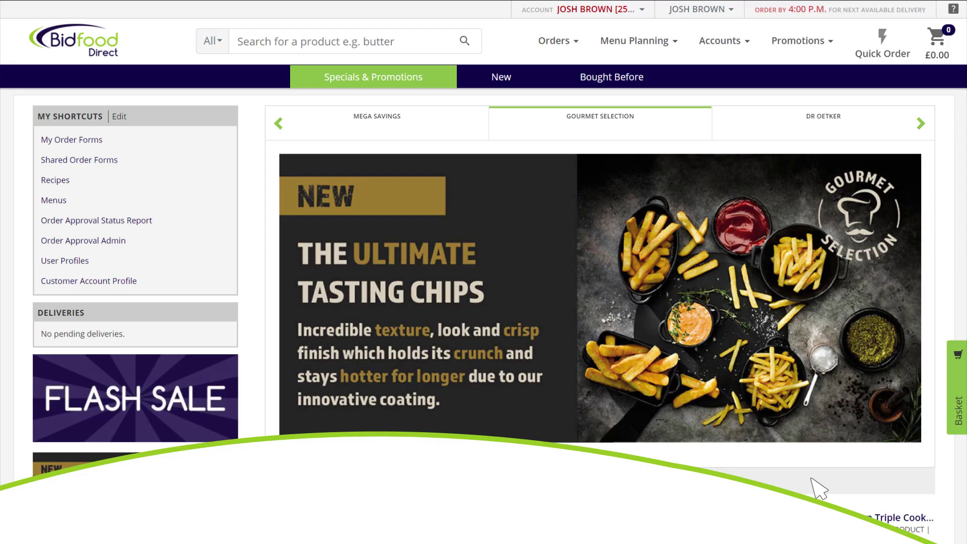
Go to Invoices / Credits from the Accounts menu.
click(720, 42)
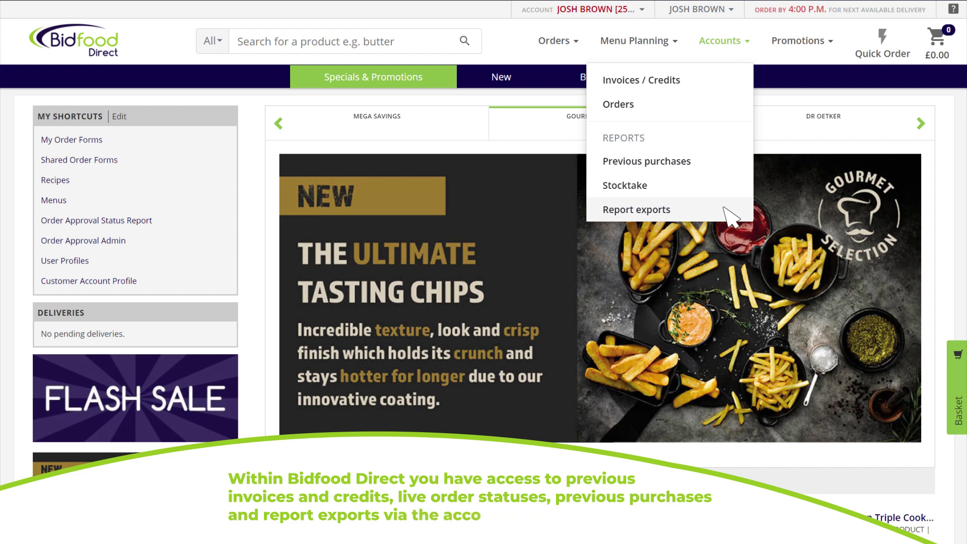
click(696, 83)
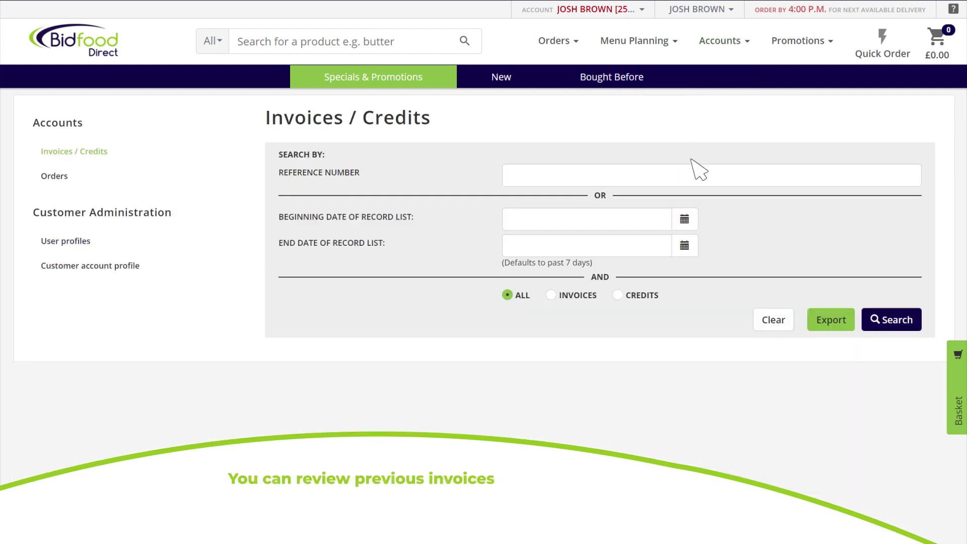
Search invoices only, dated 12 April 2021 to 21 June 2021.
click(688, 224)
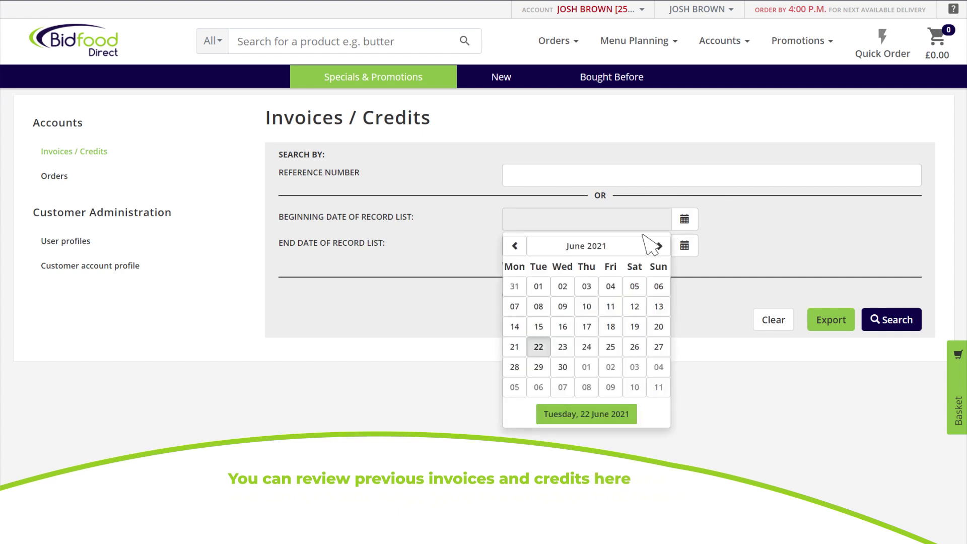
click(610, 248)
click(530, 294)
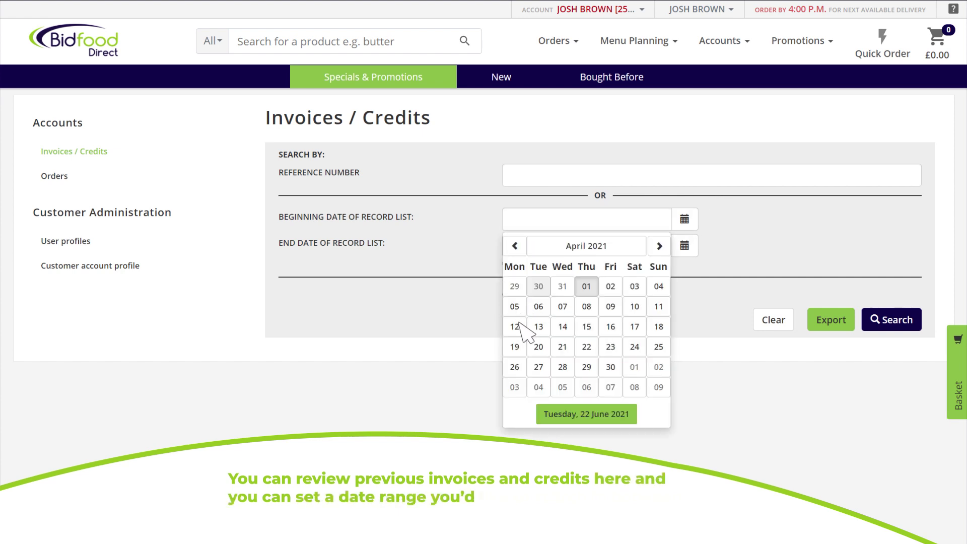
click(519, 328)
click(686, 245)
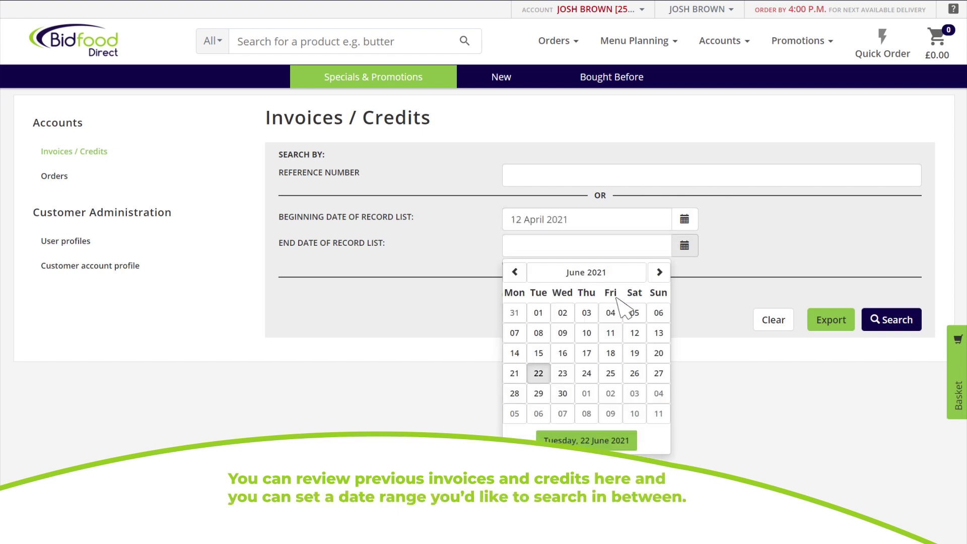
click(514, 371)
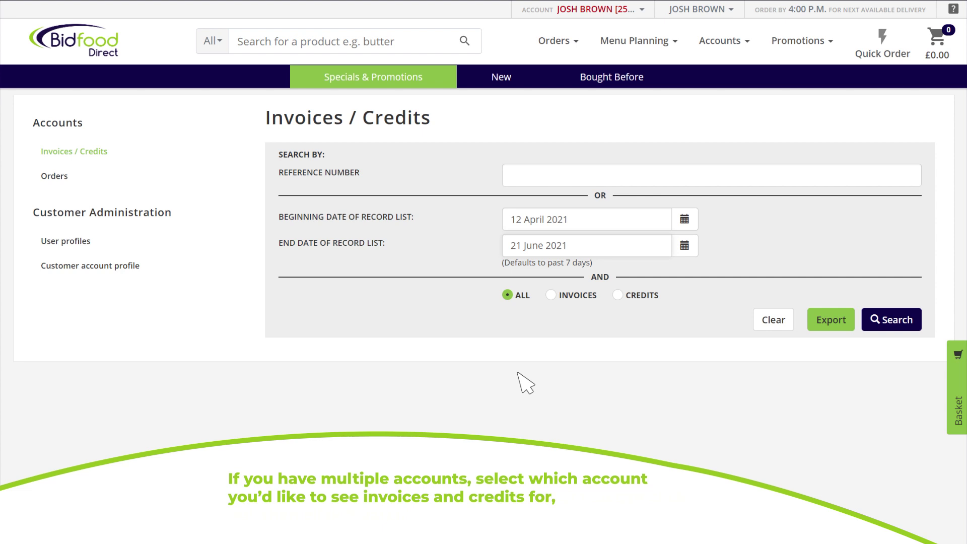
click(508, 295)
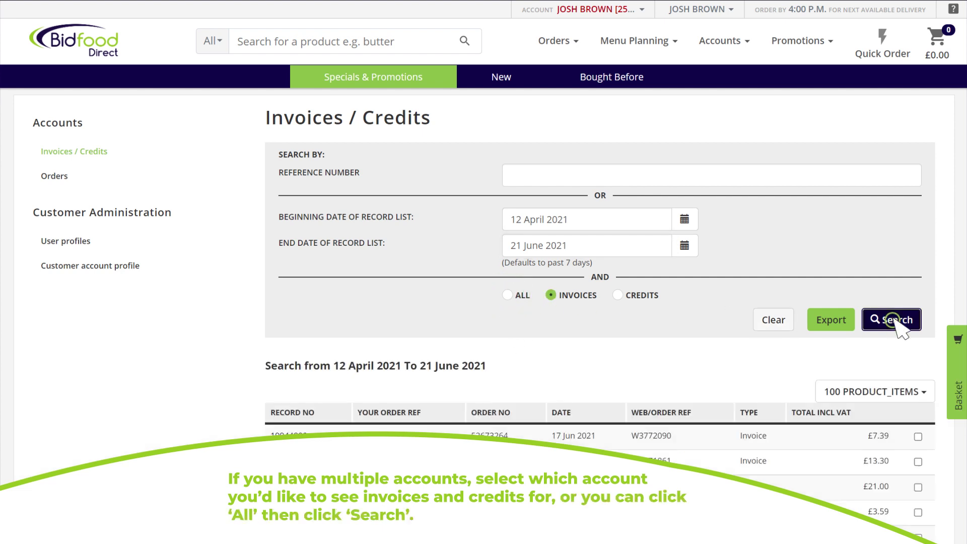
click(891, 320)
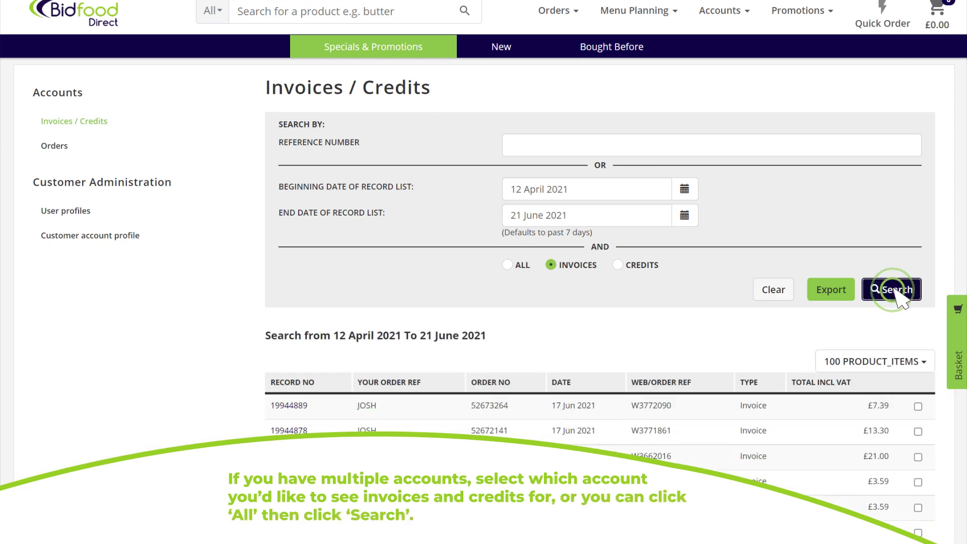
scroll(893, 217, down, 4)
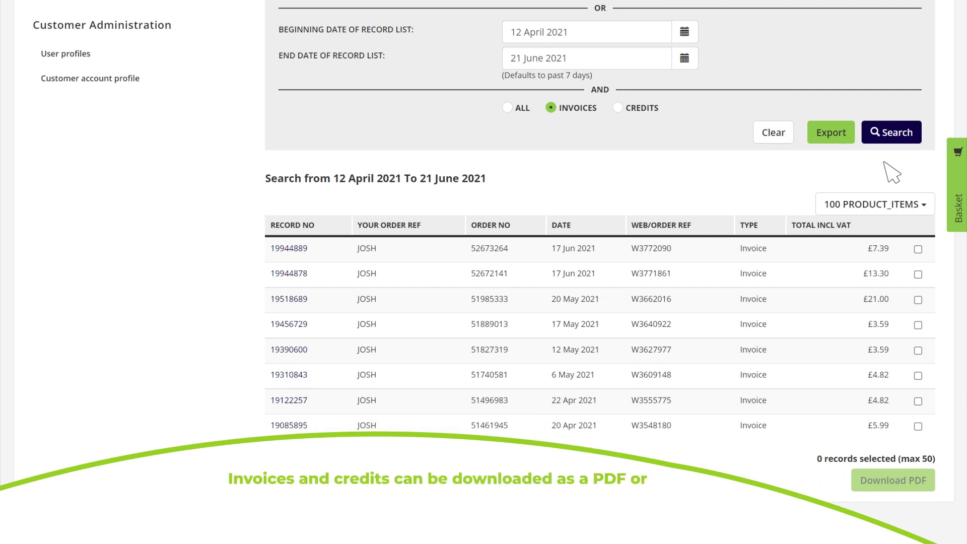
Select the 22 April, 12 May and 17 May invoices and download them as one PDF.
click(918, 401)
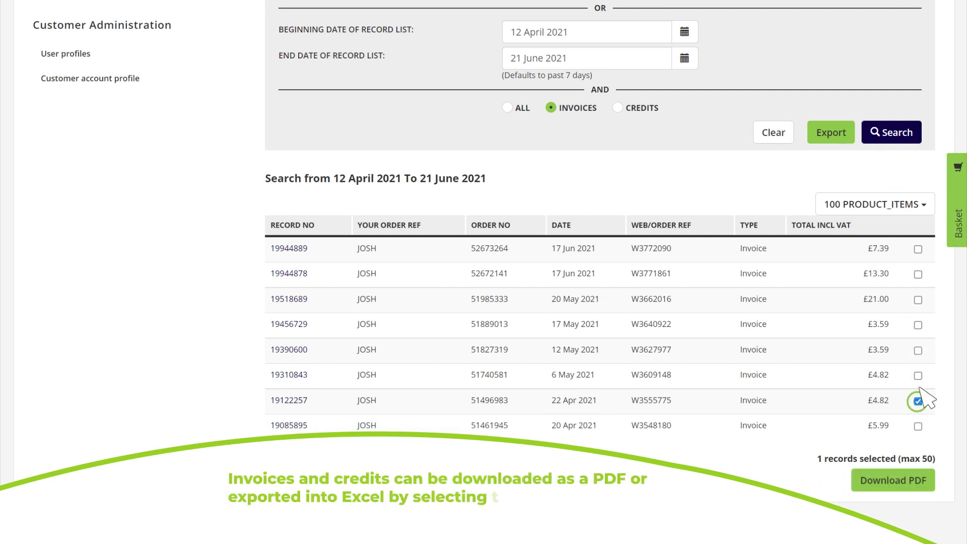
click(918, 350)
click(918, 325)
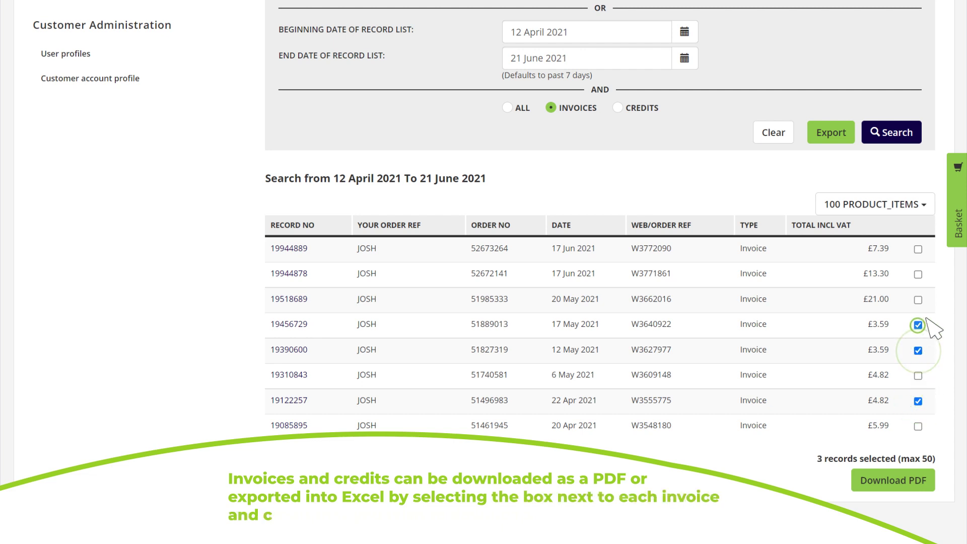
click(904, 481)
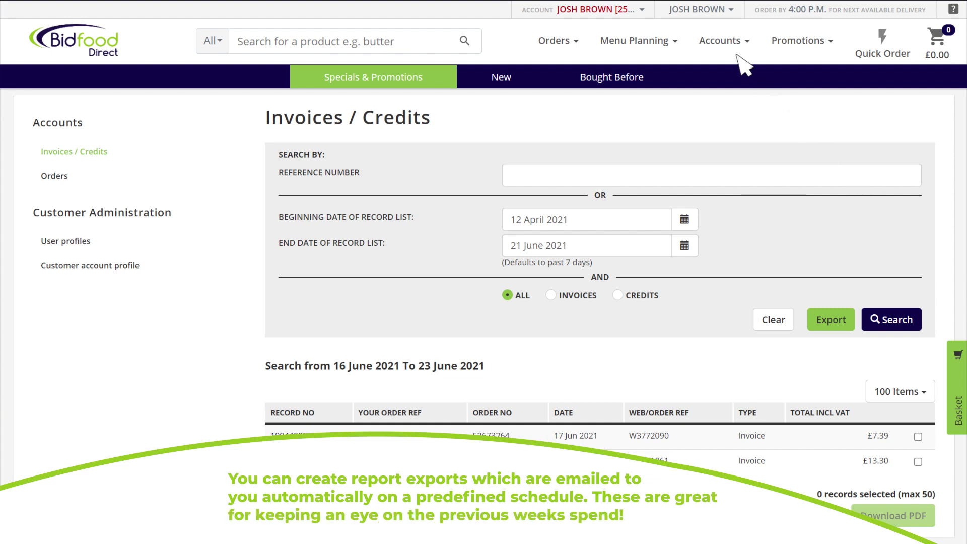
On Report exports, name a new export 'Daily Invoices & Credits' using the InvoiceCredits template.
click(725, 42)
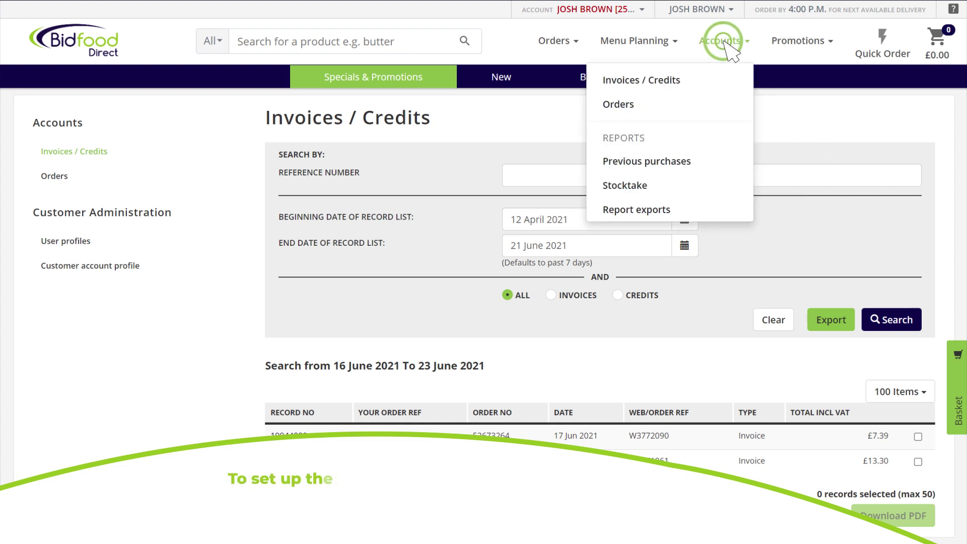
click(696, 209)
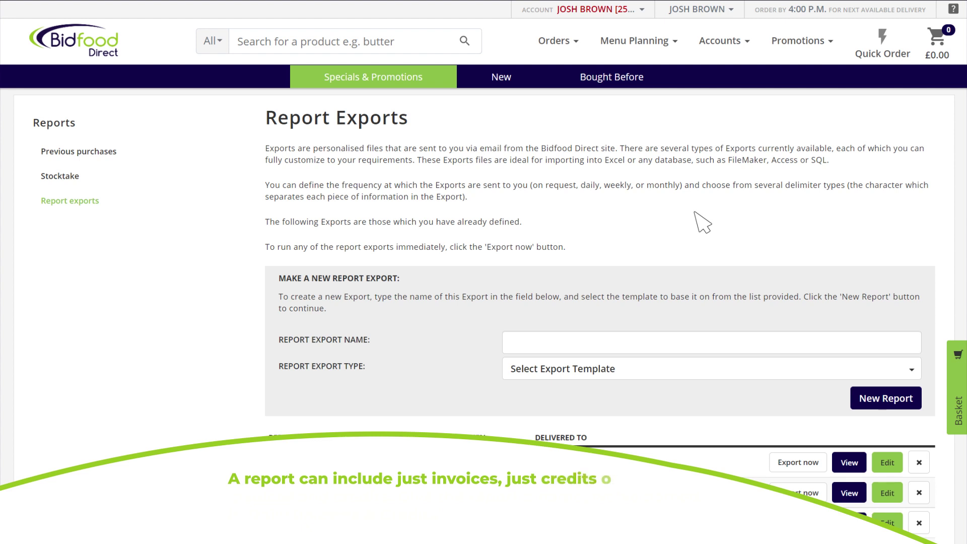
click(520, 341)
text(Daily Invoices & Credits)
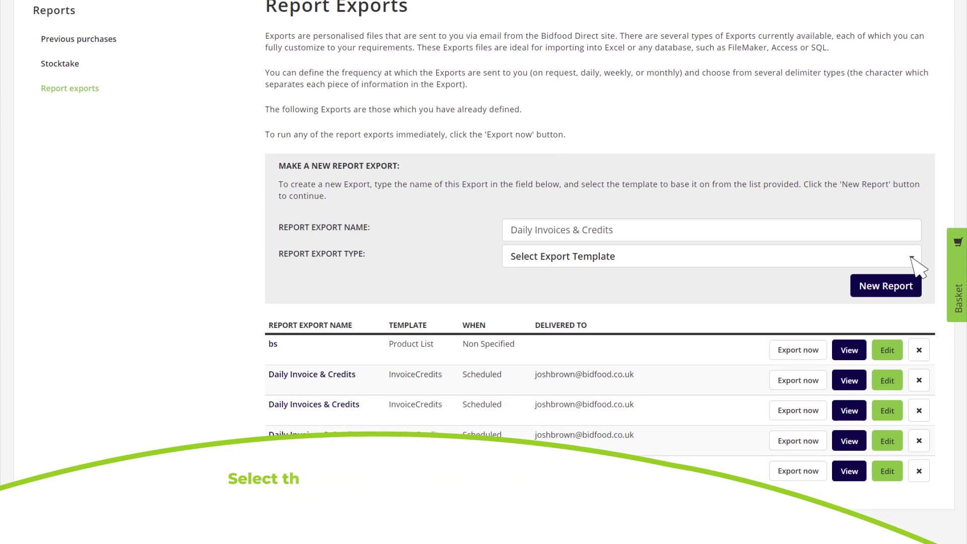
click(911, 369)
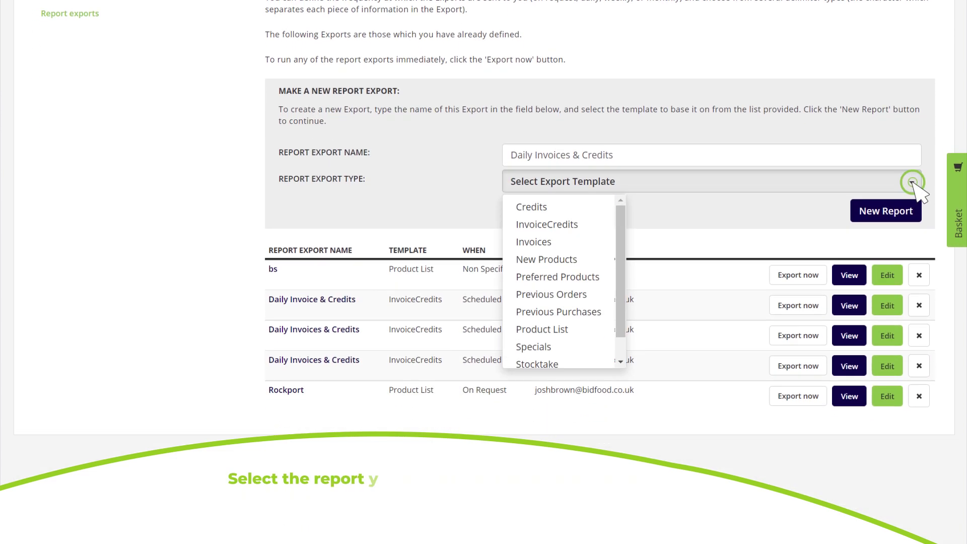
click(586, 224)
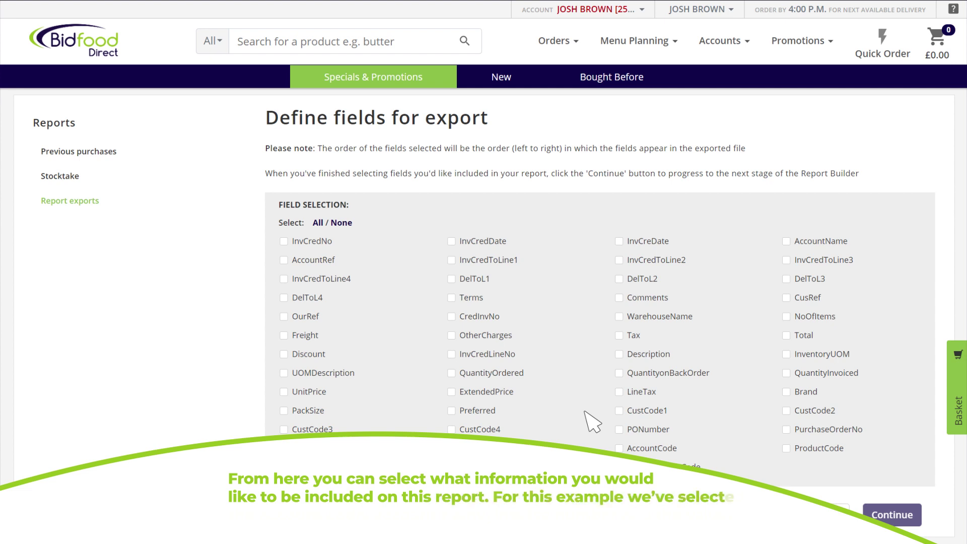
Choose AccountCode, AccountName, InvCredNo and Total as the export fields.
click(619, 448)
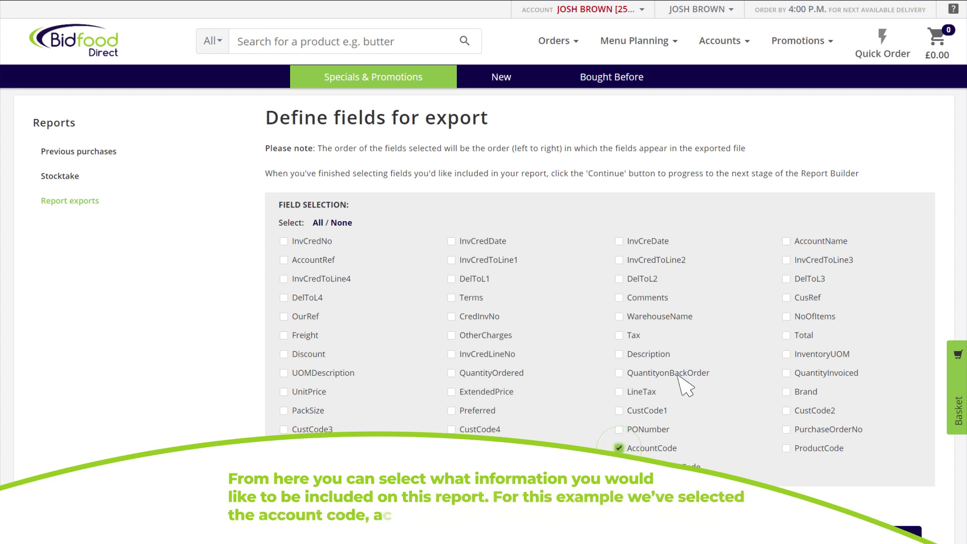
click(786, 242)
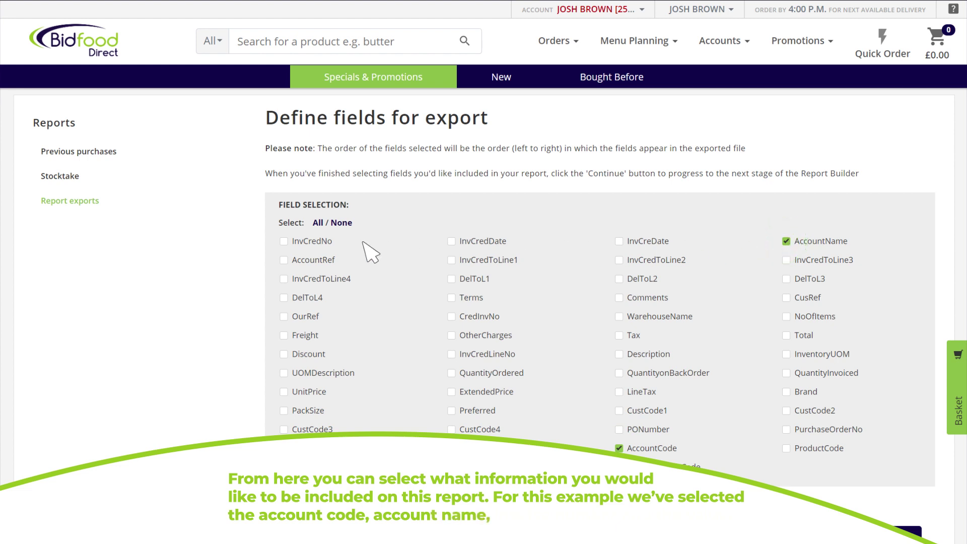
click(284, 242)
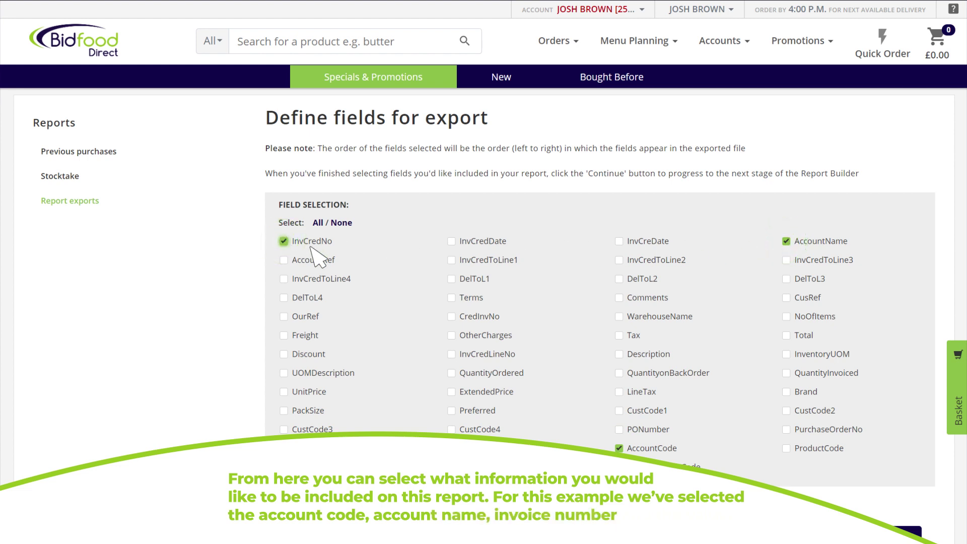
click(787, 335)
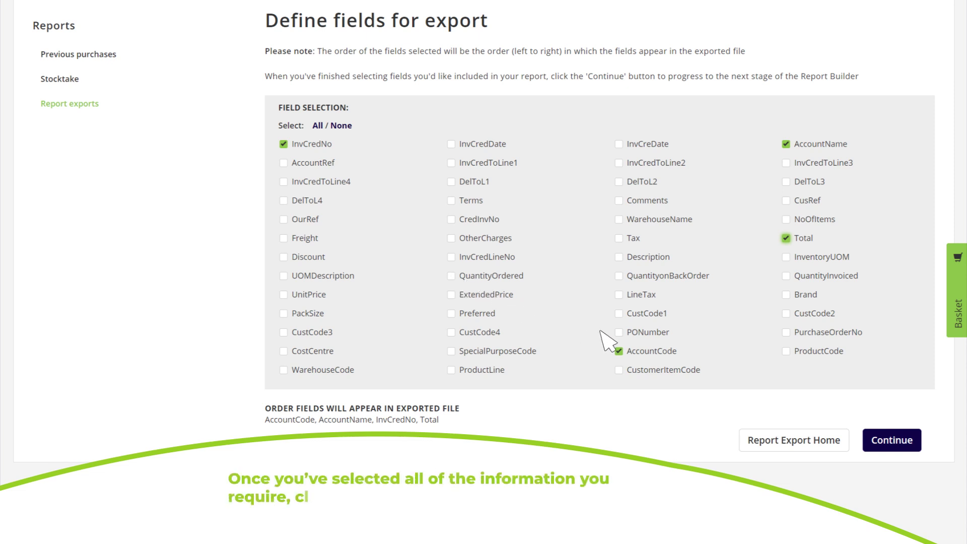
Leave the sort order at its default and proceed to delivery timing.
click(892, 441)
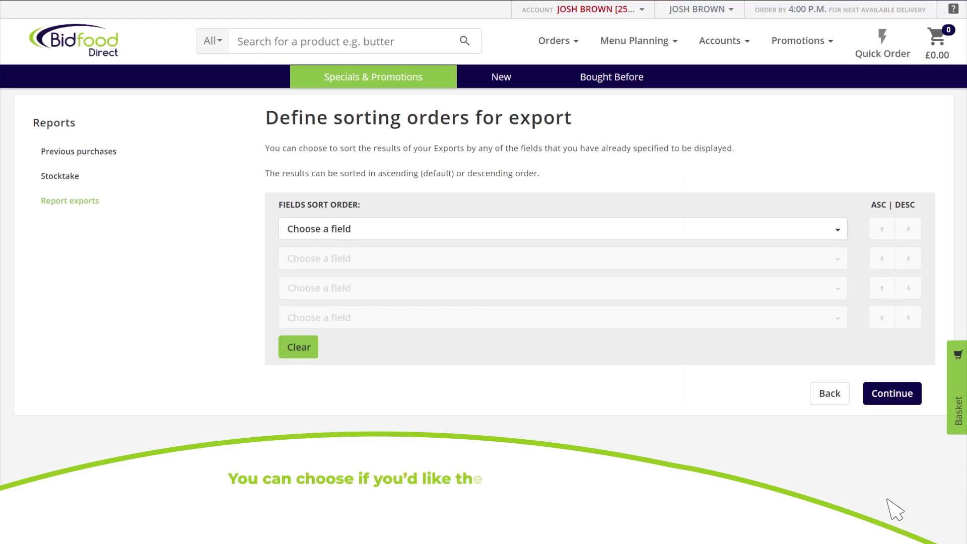
click(838, 231)
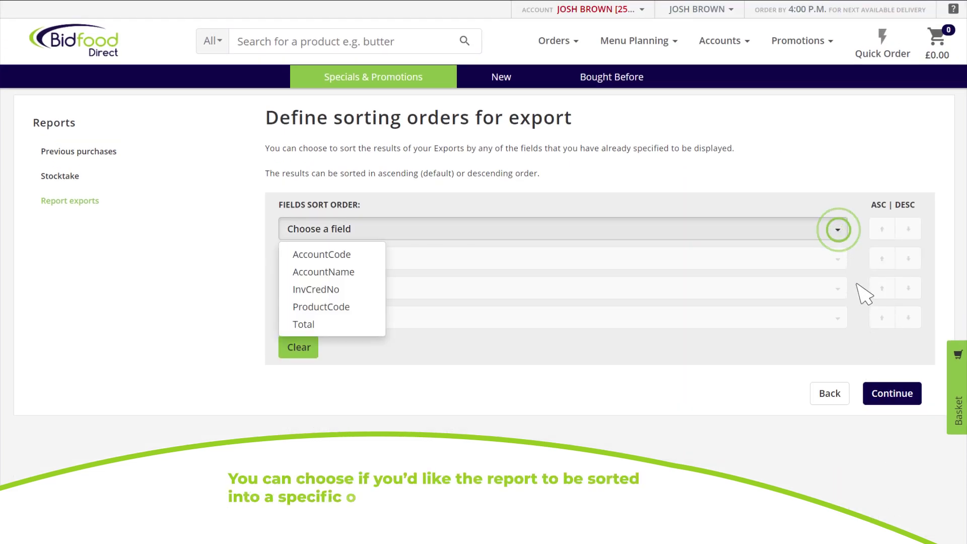
click(895, 395)
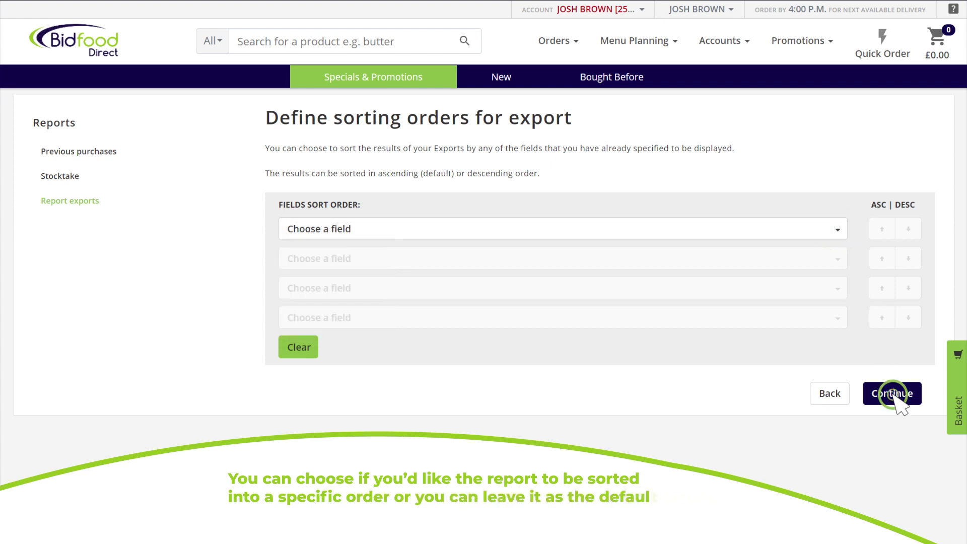
click(512, 228)
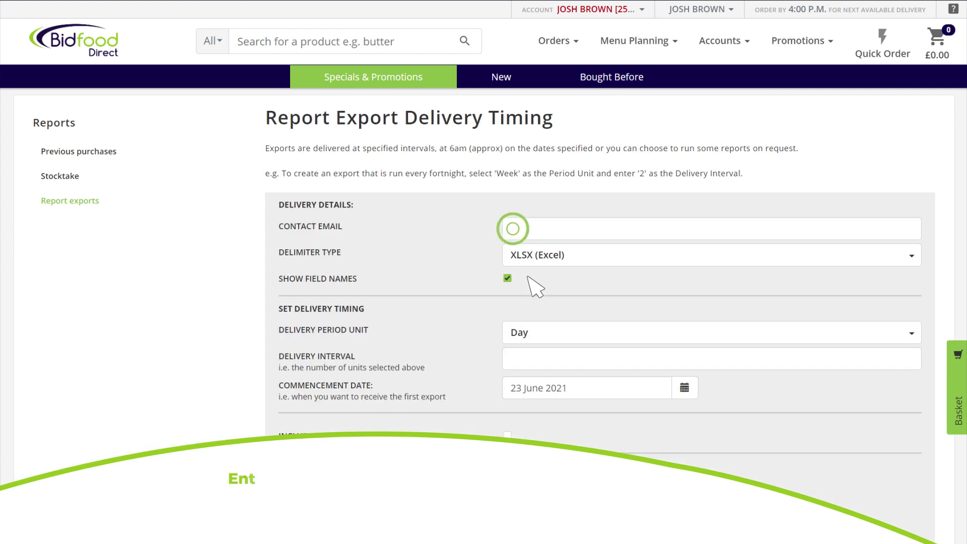
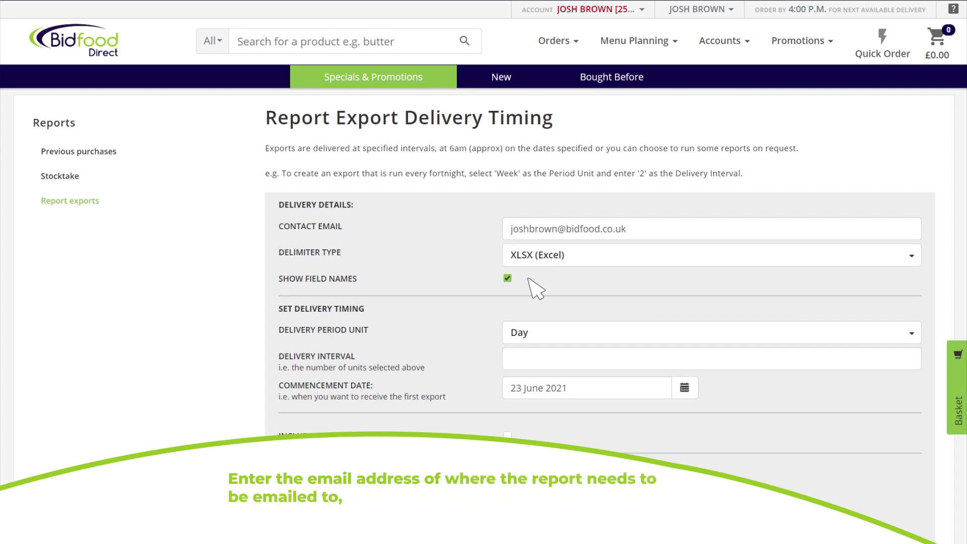
Enter the contact's e-mail, keeping XLSX (Excel) format and daily delivery.
click(911, 255)
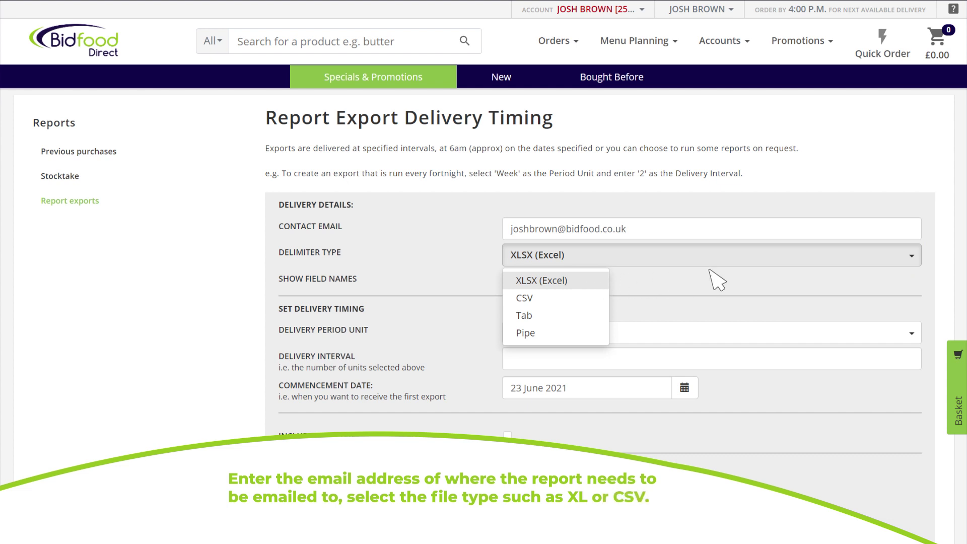
click(849, 258)
click(912, 334)
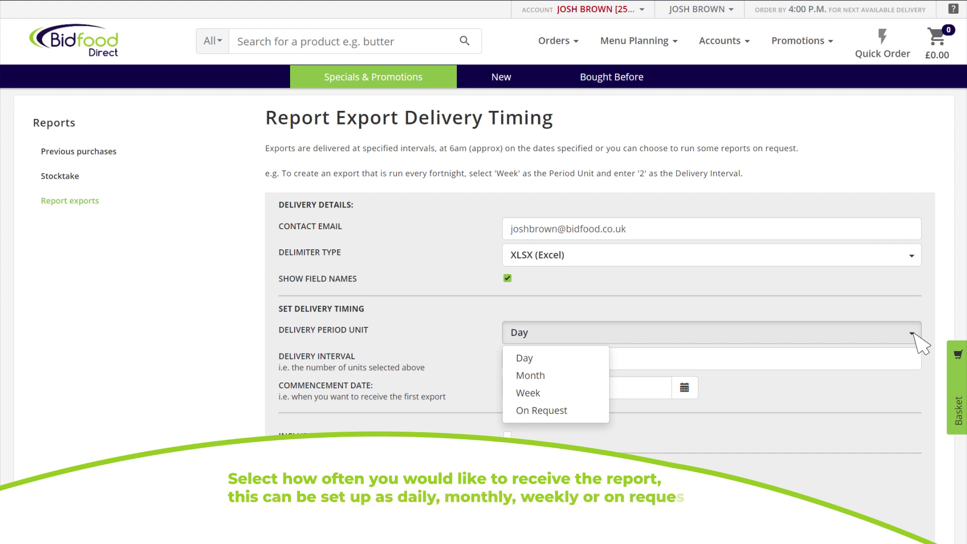
click(915, 334)
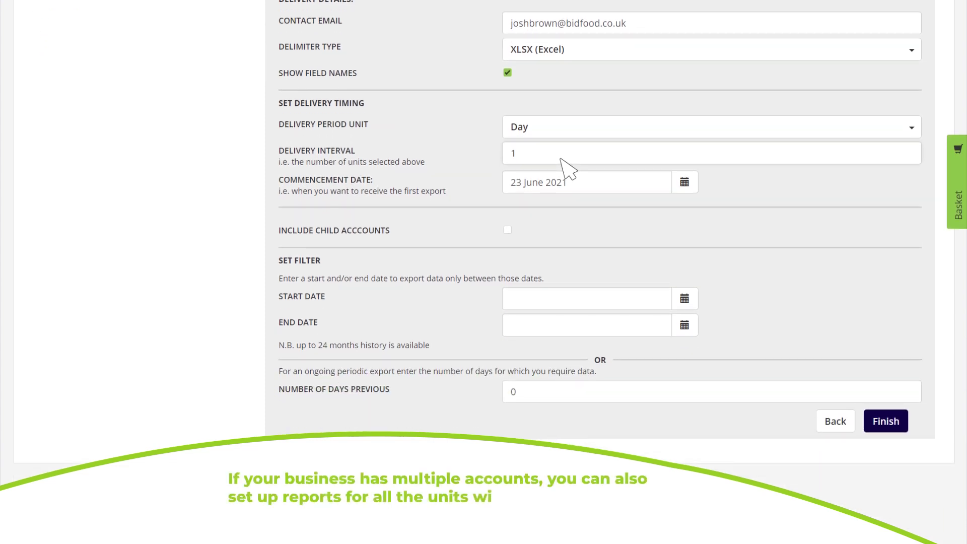
Try including child accounts, then leave Include Child Accounts unticked.
click(508, 230)
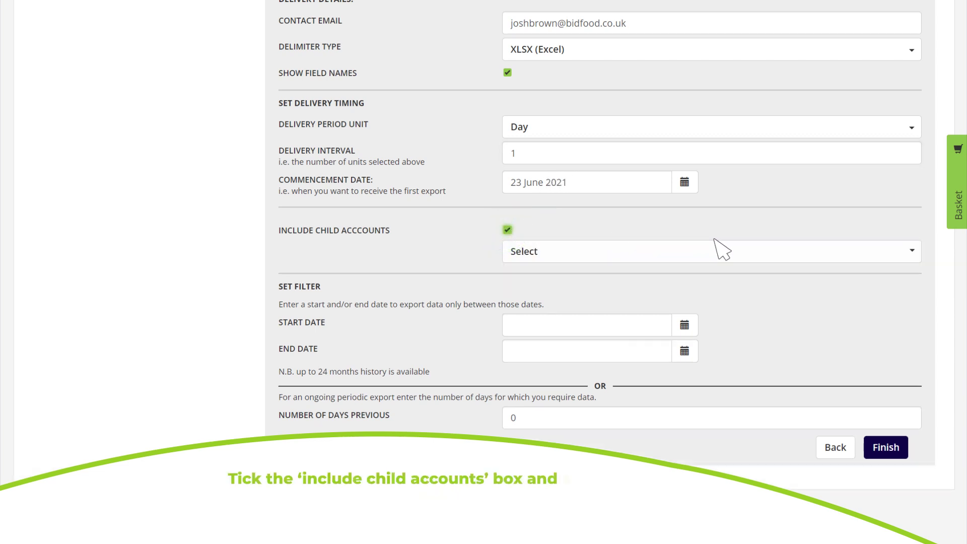
click(912, 251)
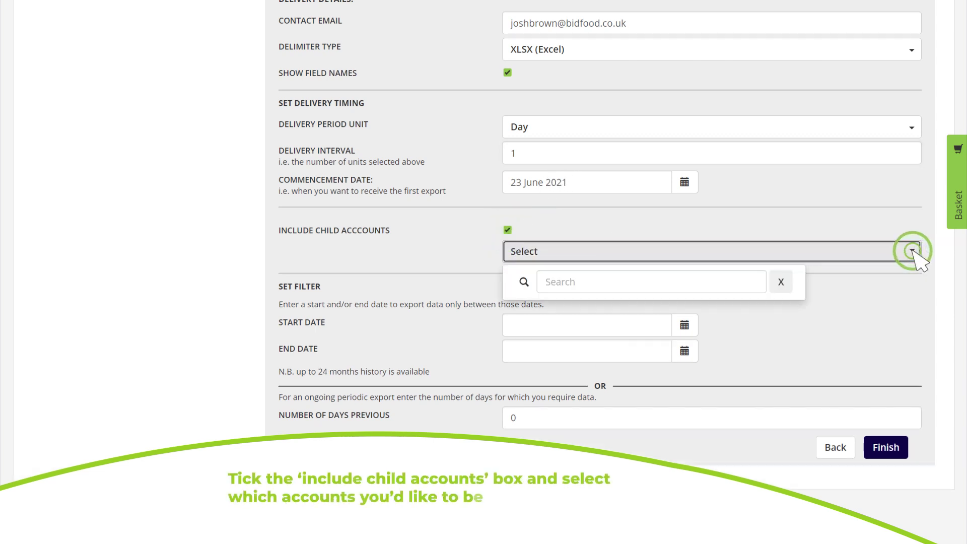
click(508, 229)
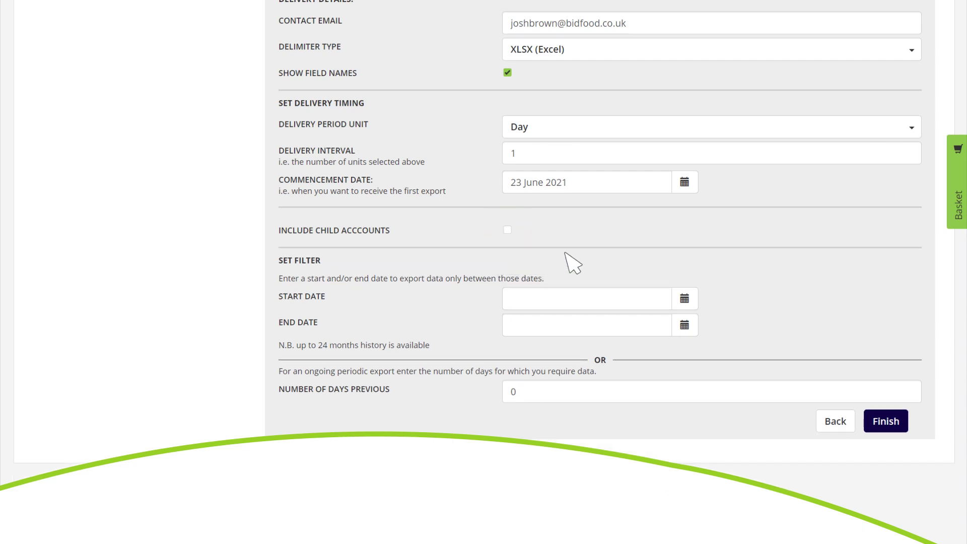
Set the export date range to 22 June–31 December 2021 and finish the setup.
click(684, 299)
click(537, 428)
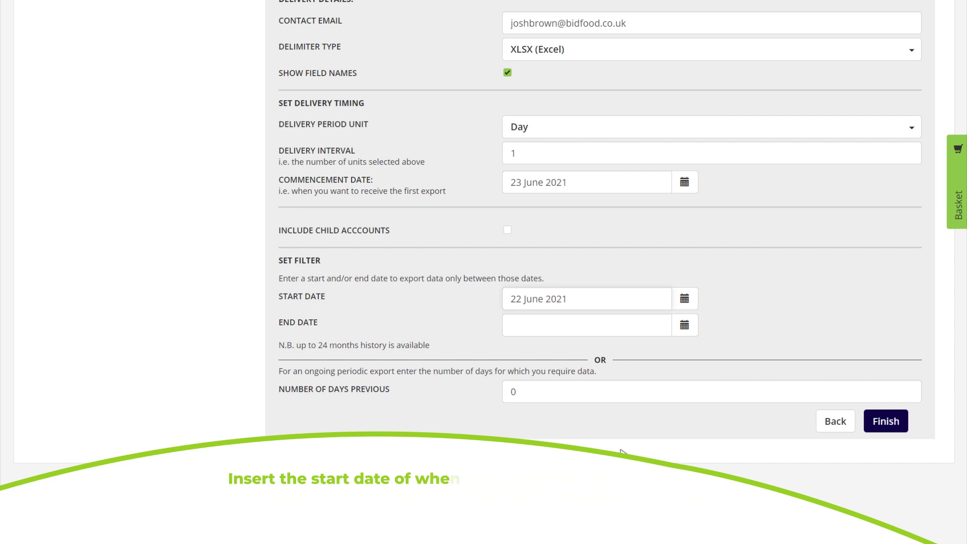
click(682, 326)
click(602, 353)
click(655, 445)
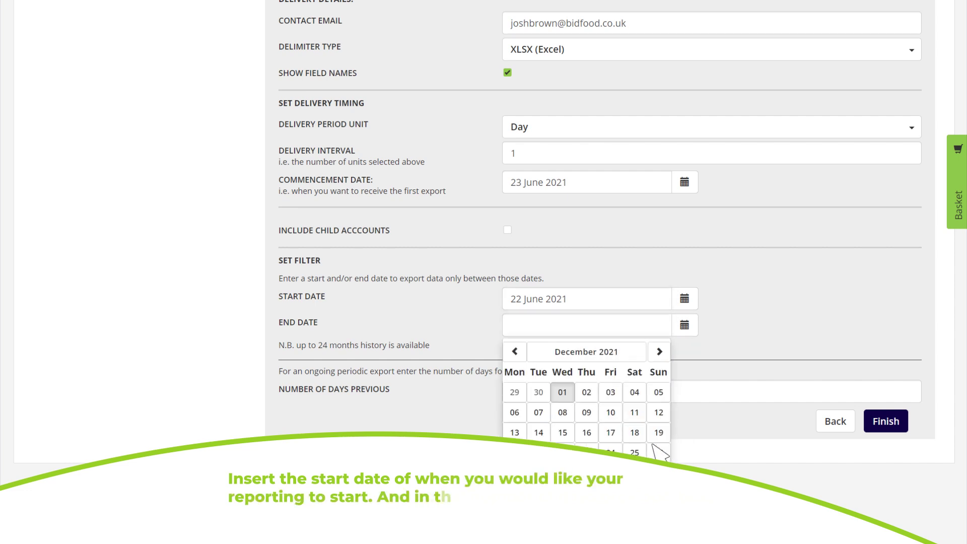
click(622, 469)
click(540, 392)
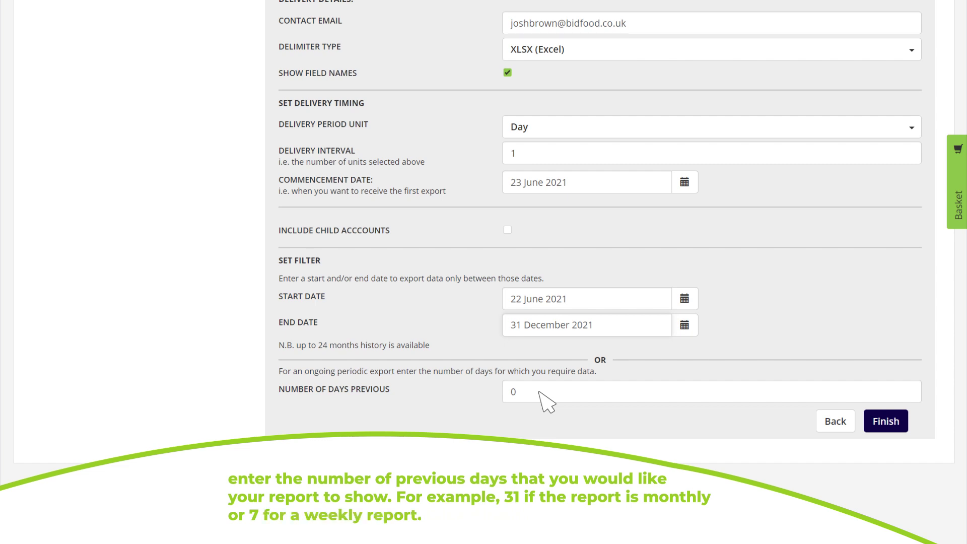
click(886, 421)
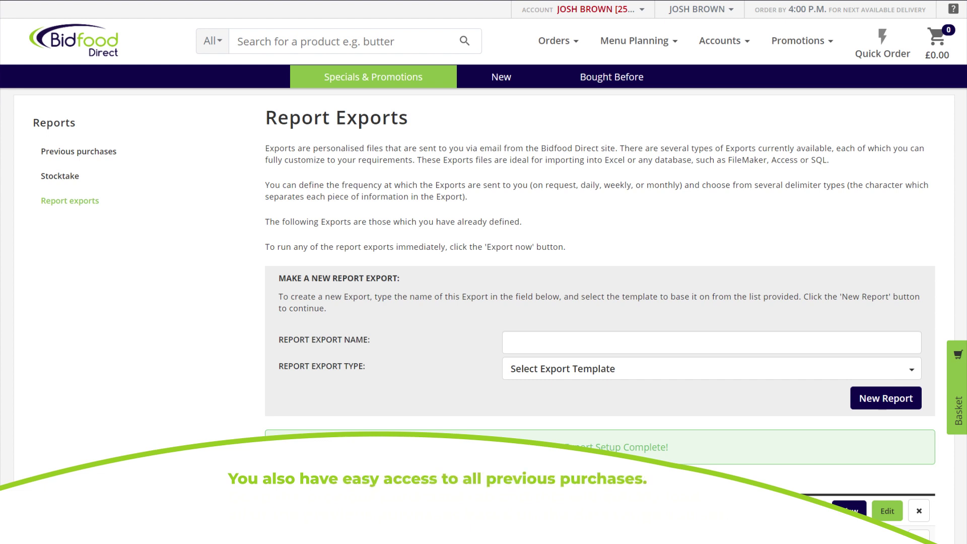
Search Previous purchases from 1 January 2021 to 22 June 2021.
click(725, 41)
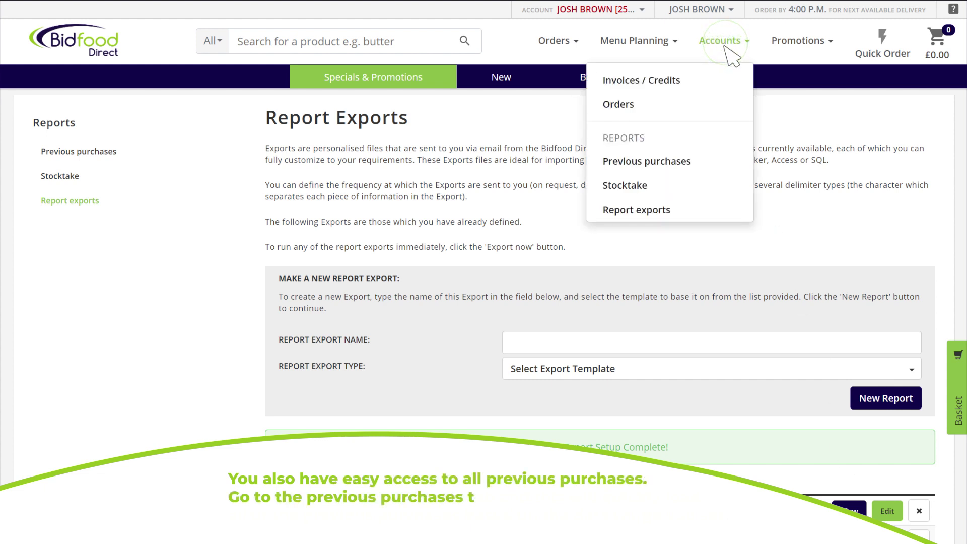
click(726, 159)
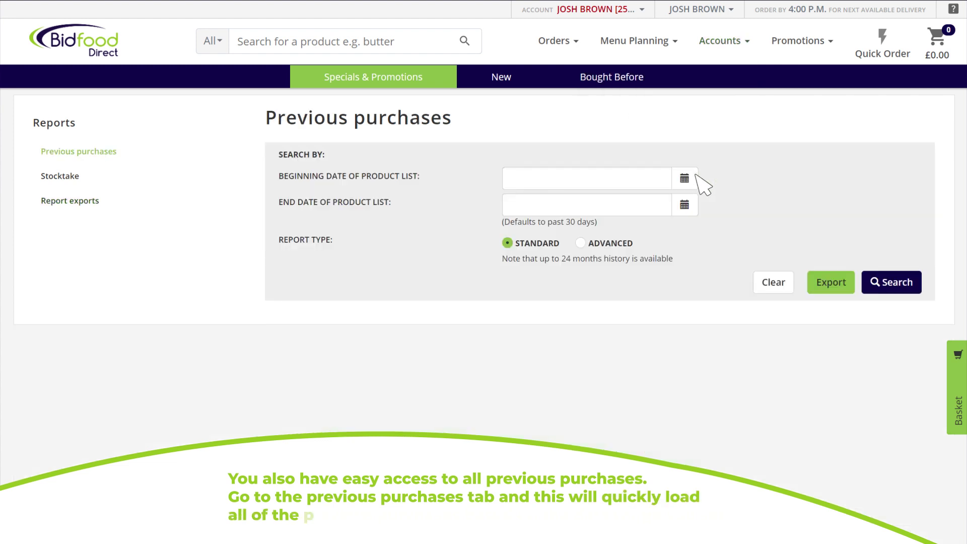
click(685, 178)
click(684, 205)
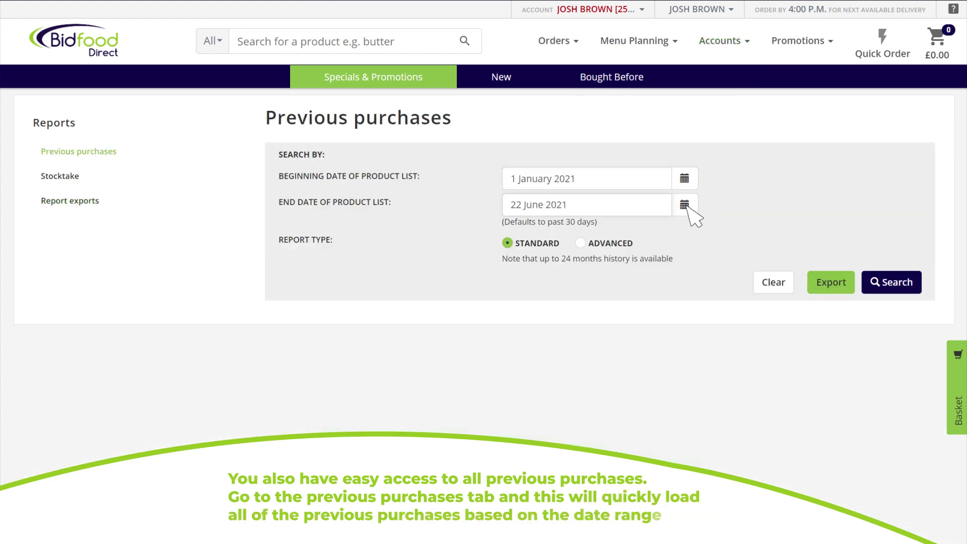
click(890, 283)
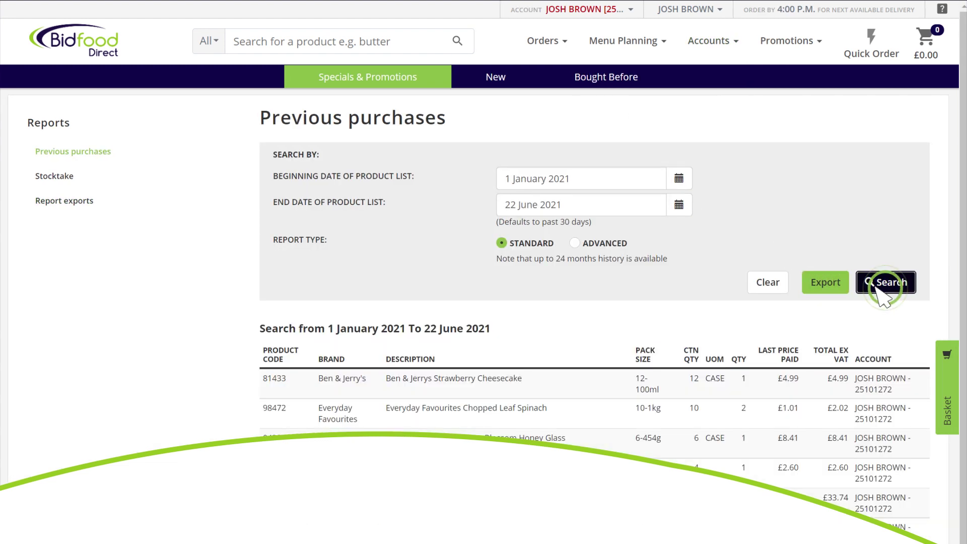